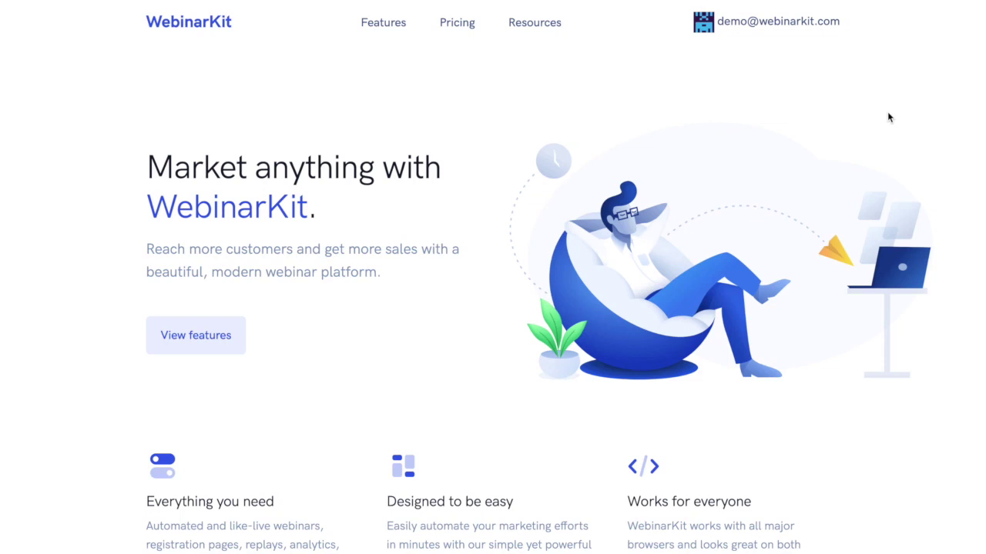
Step: Open the account menu from the account email at the top right
{"action": "left_click", "coordinate": [818, 23]}
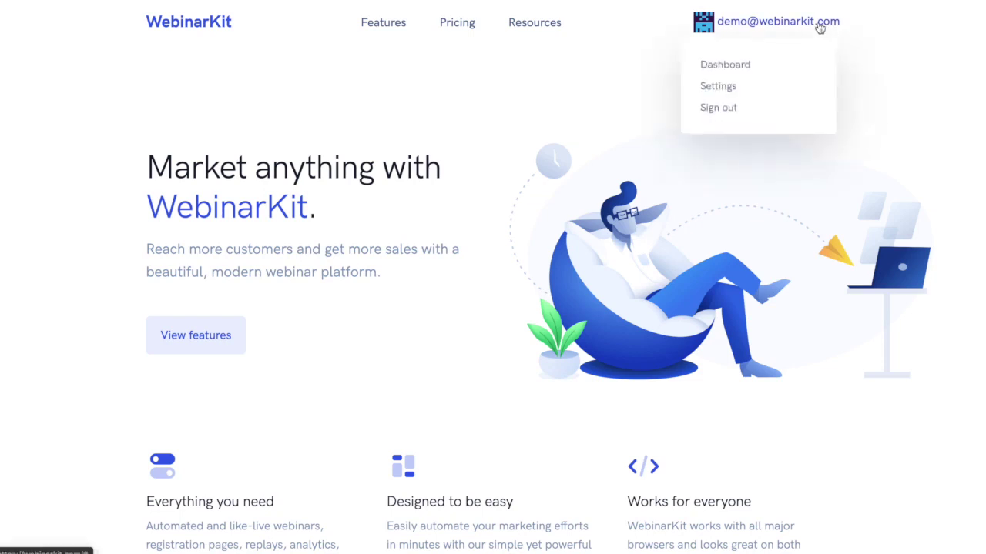
Step: Go to the Webinars dashboard and review My First Webinar's share links
{"action": "left_click", "coordinate": [738, 67]}
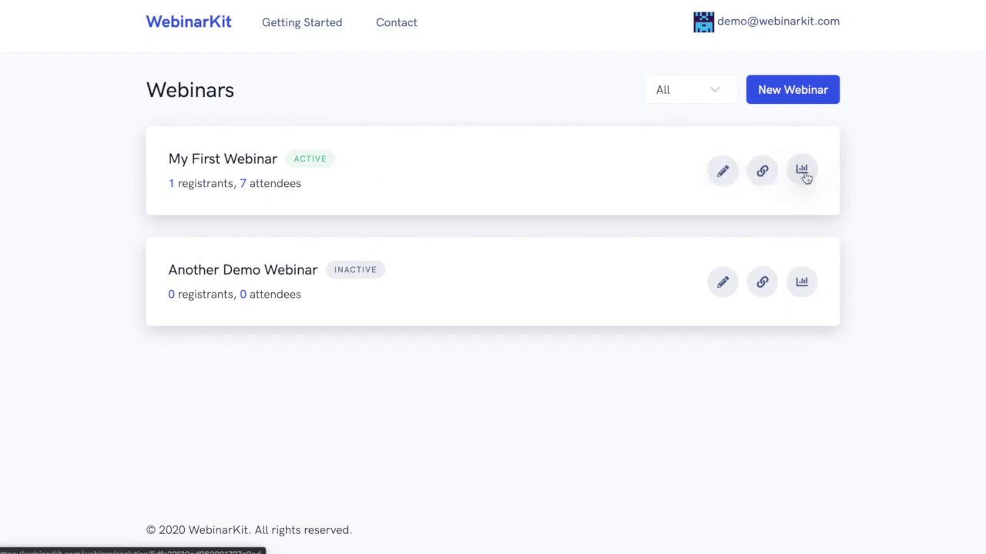
{"action": "left_click", "coordinate": [760, 170]}
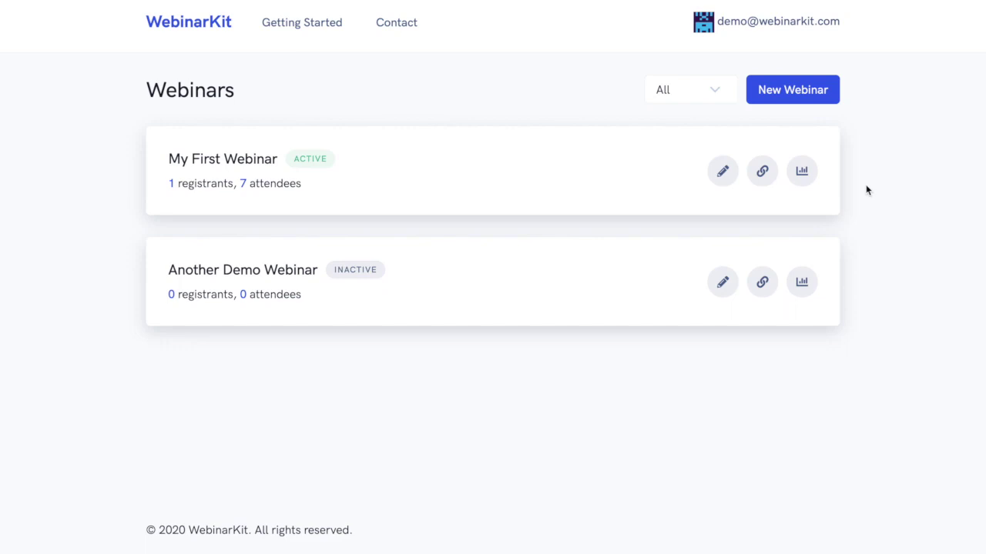
{"action": "left_click", "coordinate": [801, 171]}
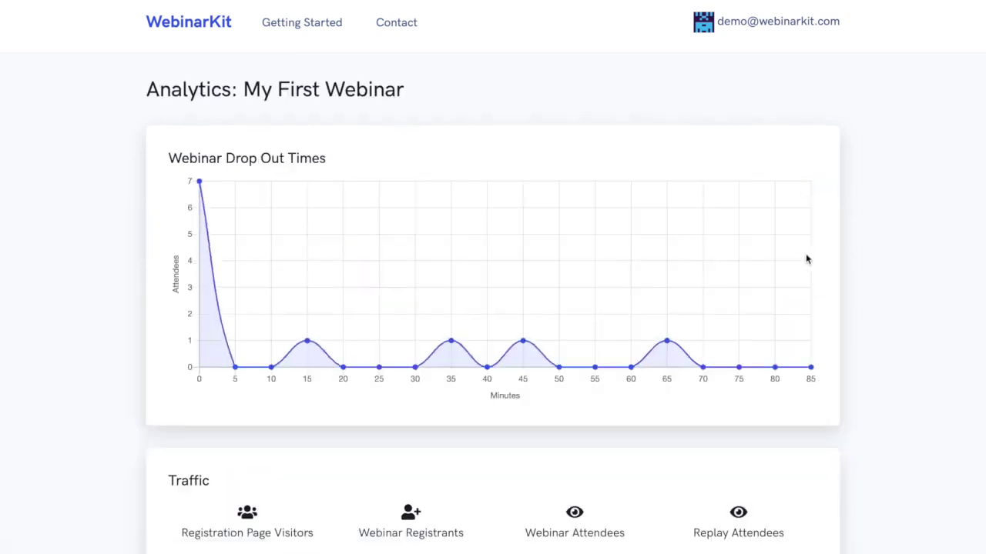
{"action": "scroll", "coordinate": [862, 264], "scroll_direction": "down", "scroll_amount": 1}
{"action": "scroll", "coordinate": [862, 264], "scroll_direction": "down", "scroll_amount": 1}
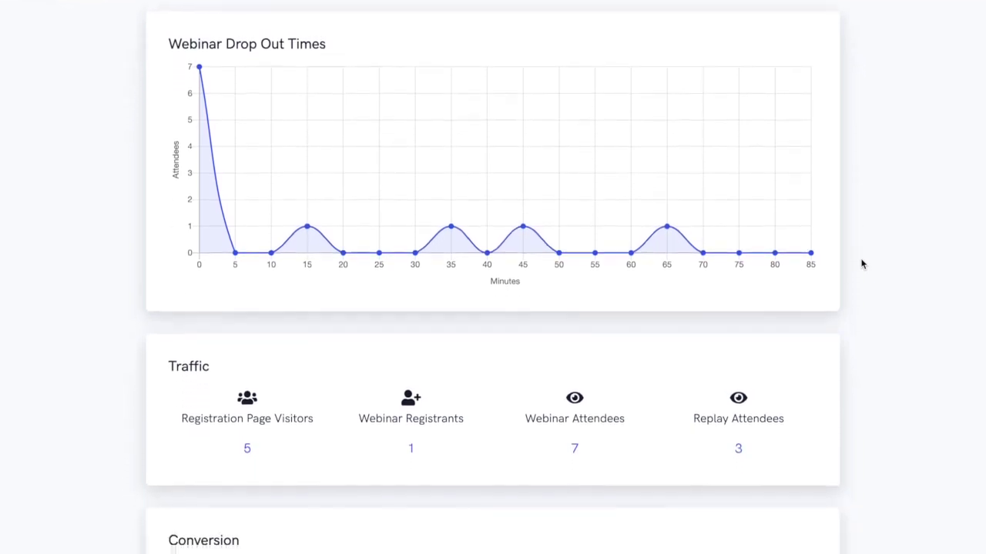
{"action": "scroll", "coordinate": [861, 265], "scroll_direction": "down", "scroll_amount": 1}
{"action": "scroll", "coordinate": [862, 264], "scroll_direction": "down", "scroll_amount": 1}
{"action": "scroll", "coordinate": [862, 264], "scroll_direction": "down", "scroll_amount": 1}
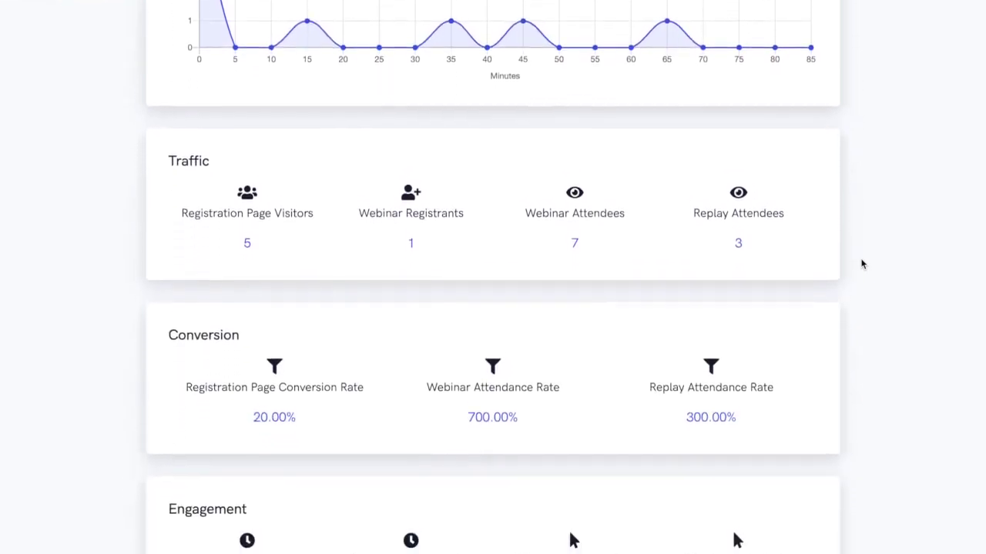
{"action": "scroll", "coordinate": [861, 264], "scroll_direction": "down", "scroll_amount": 1}
{"action": "scroll", "coordinate": [862, 264], "scroll_direction": "down", "scroll_amount": 1}
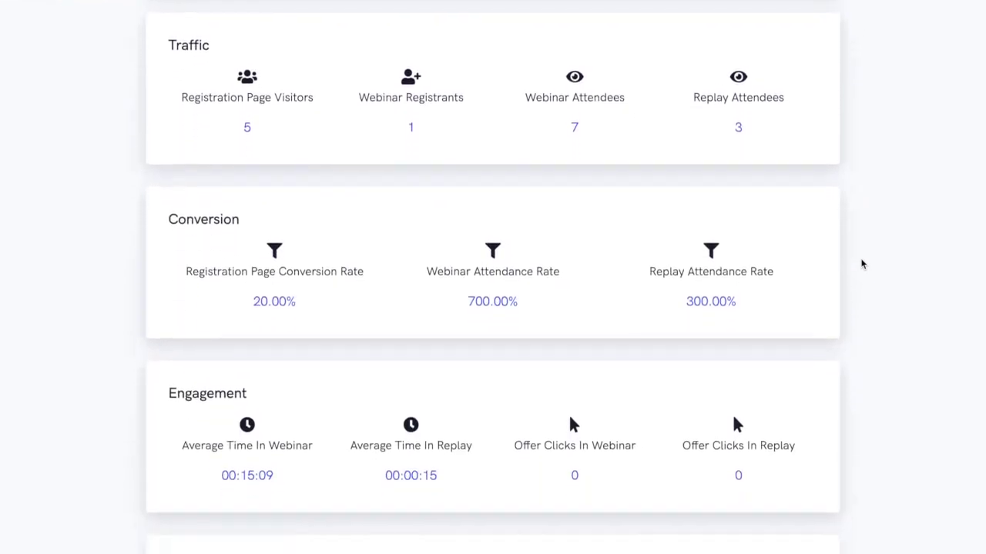
{"action": "scroll", "coordinate": [862, 264], "scroll_direction": "down", "scroll_amount": 1}
{"action": "scroll", "coordinate": [862, 264], "scroll_direction": "down", "scroll_amount": 1}
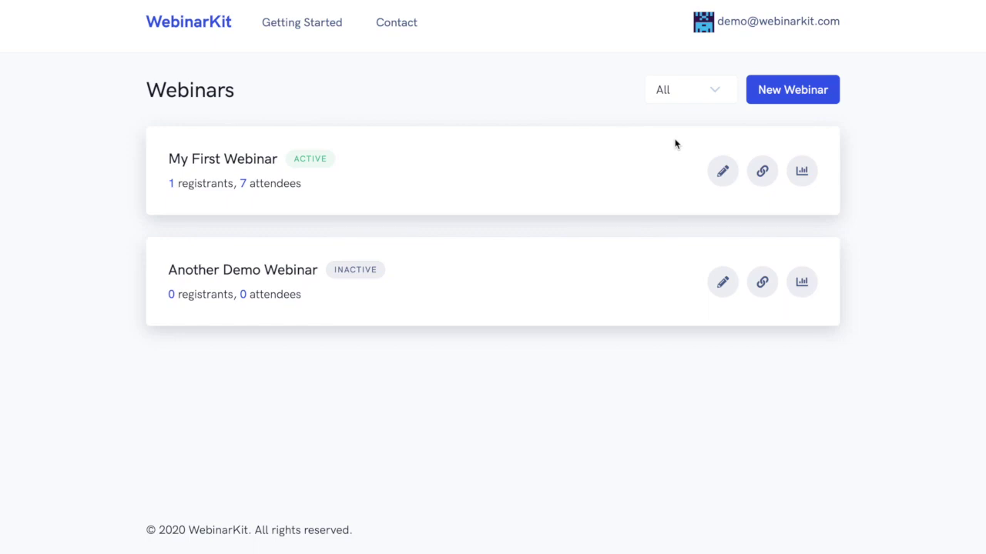
{"action": "left_click", "coordinate": [724, 178]}
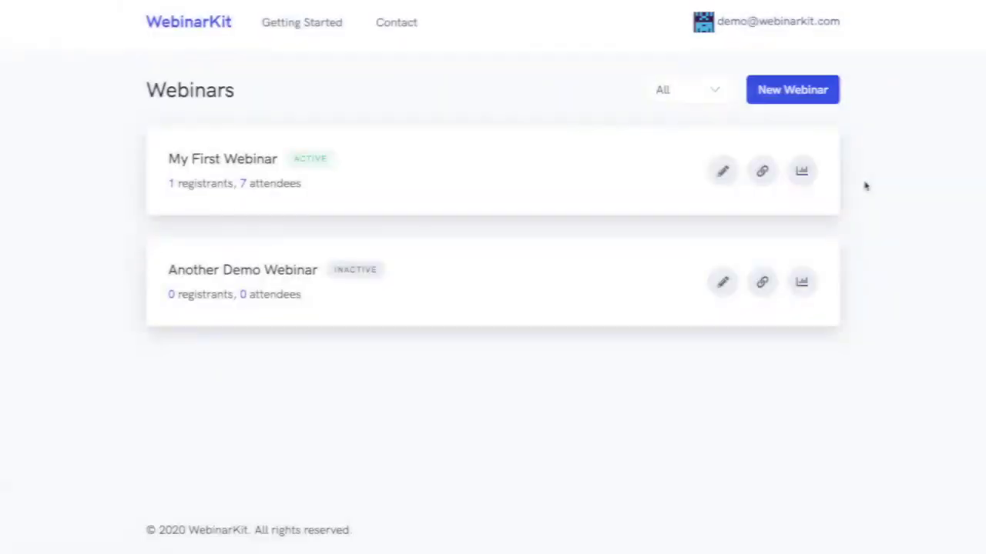
Step: Preview My First Webinar's attendee page from its links and play the video full screen
{"action": "left_click", "coordinate": [762, 172]}
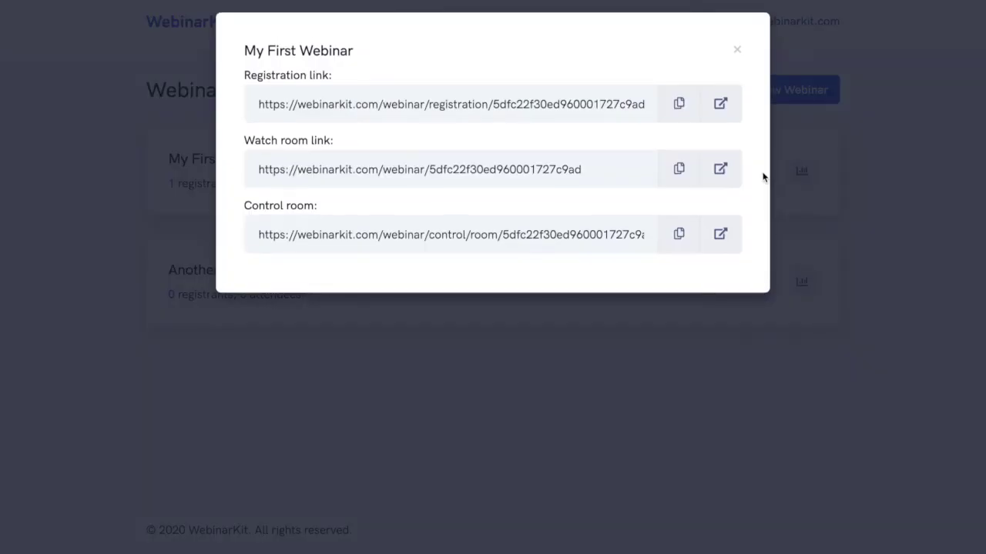
{"action": "left_click", "coordinate": [720, 108]}
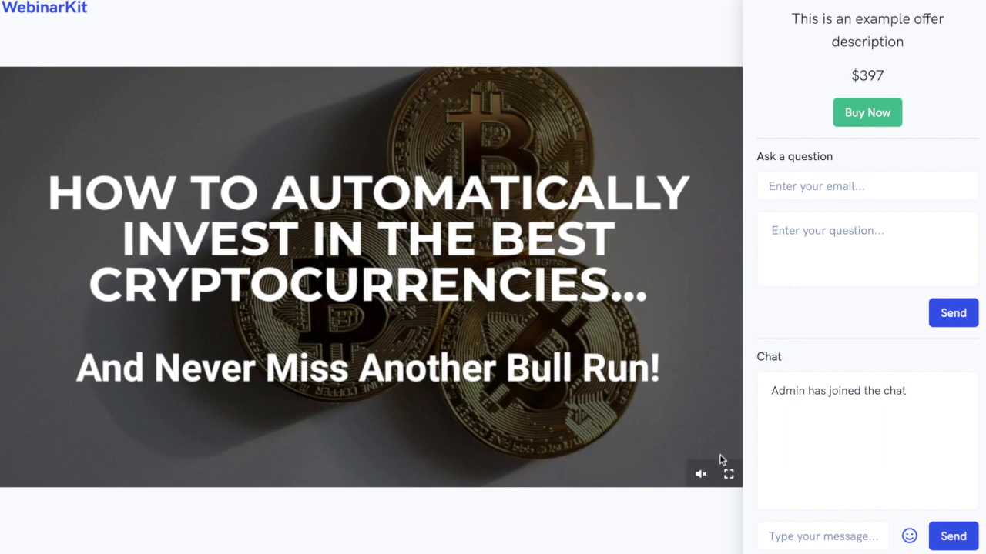
{"action": "left_click", "coordinate": [728, 475]}
Step: Return the webinar video from full screen to normal size
{"action": "left_click", "coordinate": [977, 546]}
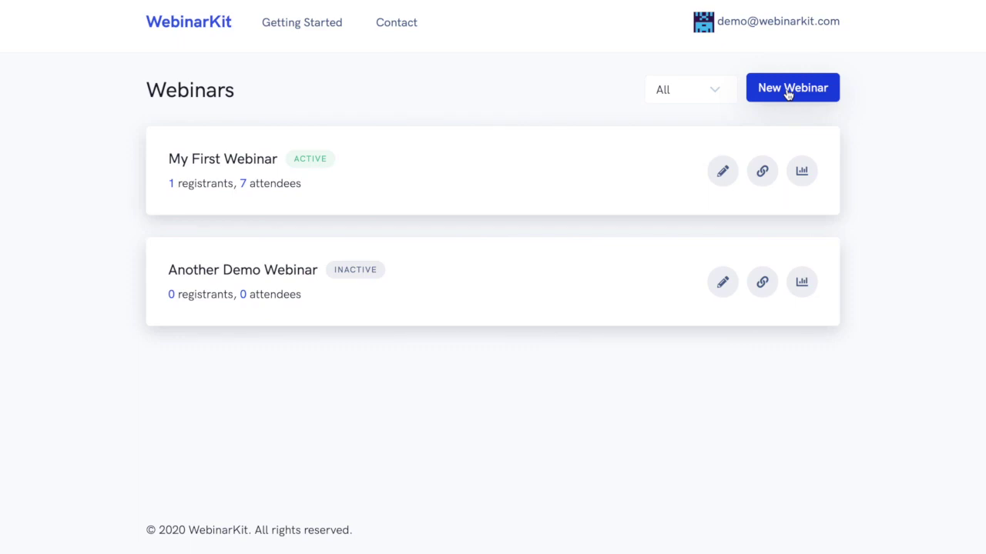
Step: Start a new webinar from the Webinars list
{"action": "left_click", "coordinate": [788, 94]}
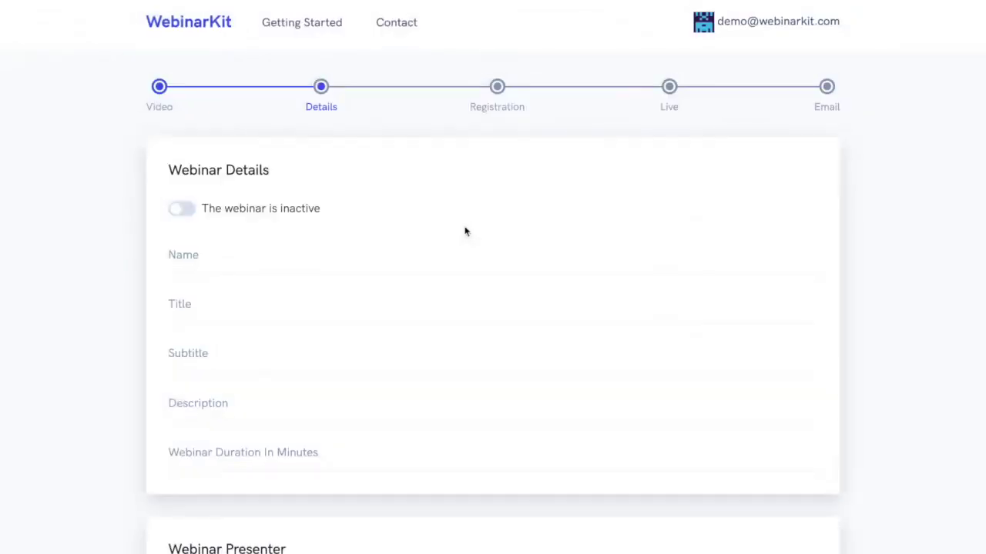
Step: Add a weekly schedule date: Every Tuesday at 3:00 PM EST
{"action": "scroll", "coordinate": [464, 231], "scroll_direction": "down", "scroll_amount": 3}
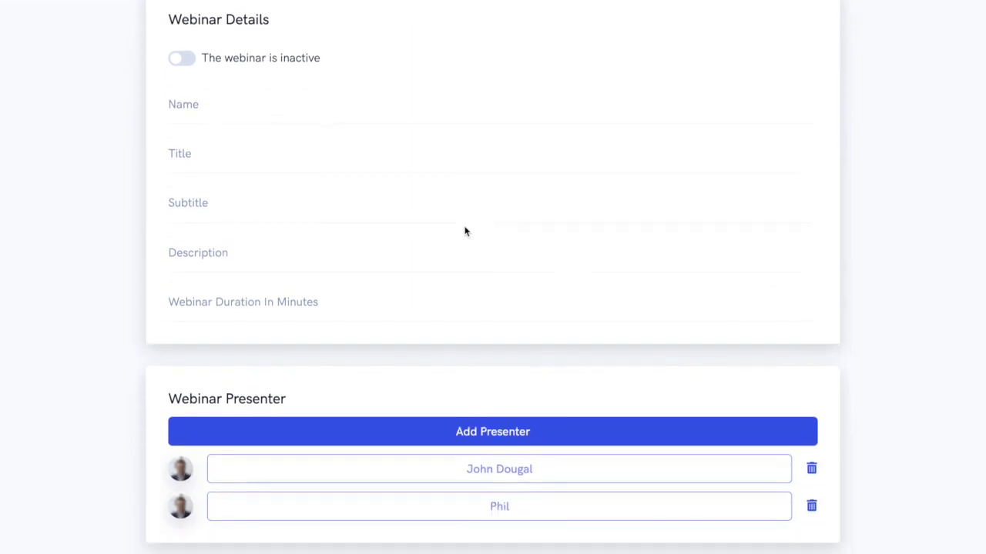
{"action": "scroll", "coordinate": [464, 231], "scroll_direction": "down", "scroll_amount": 2}
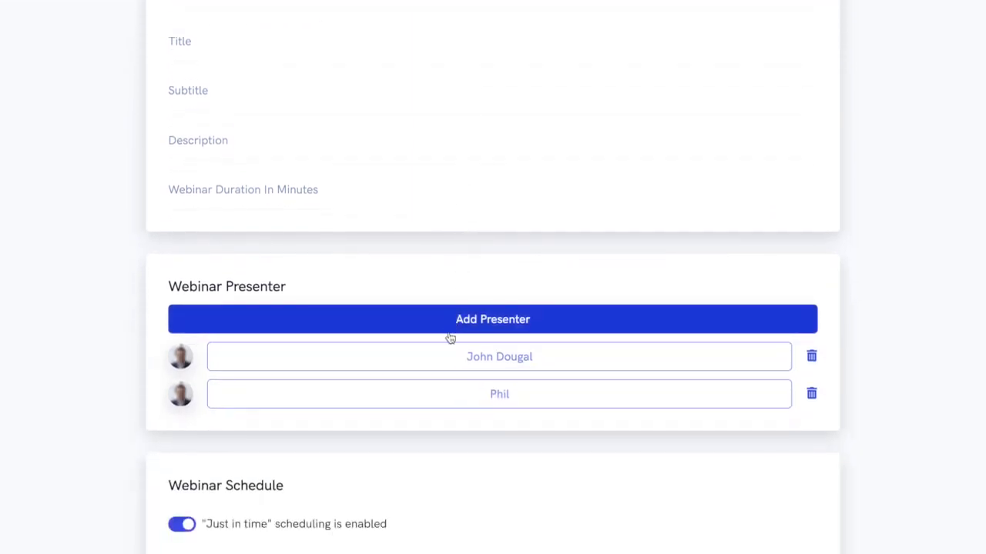
{"action": "scroll", "coordinate": [451, 339], "scroll_direction": "down", "scroll_amount": 1}
{"action": "scroll", "coordinate": [450, 338], "scroll_direction": "down", "scroll_amount": 3}
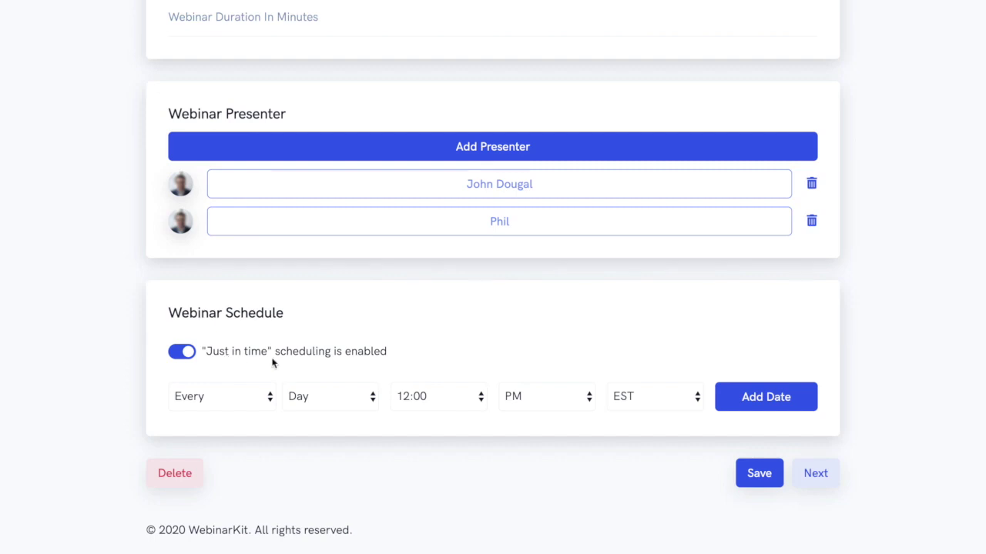
{"action": "left_click", "coordinate": [241, 398]}
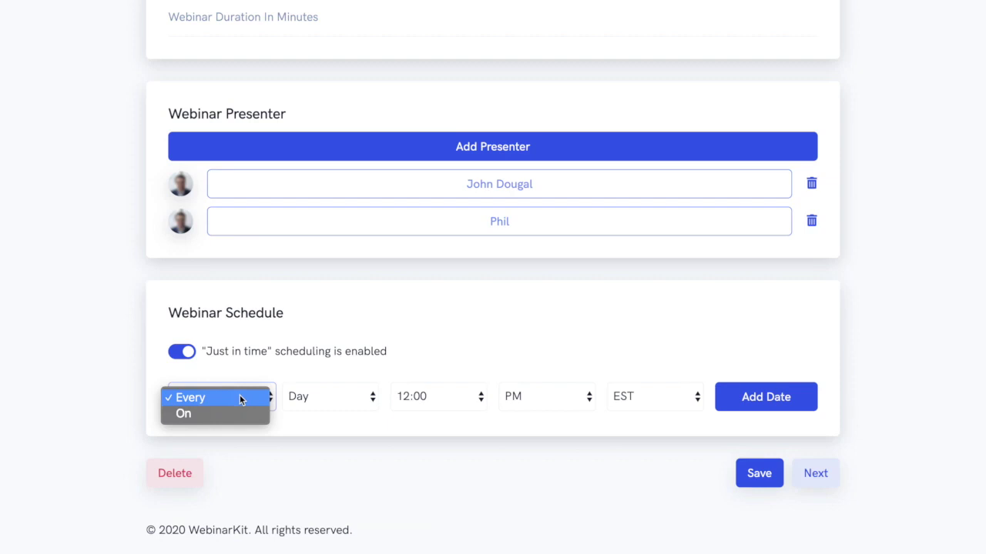
{"action": "left_click", "coordinate": [240, 398]}
{"action": "left_click", "coordinate": [301, 399]}
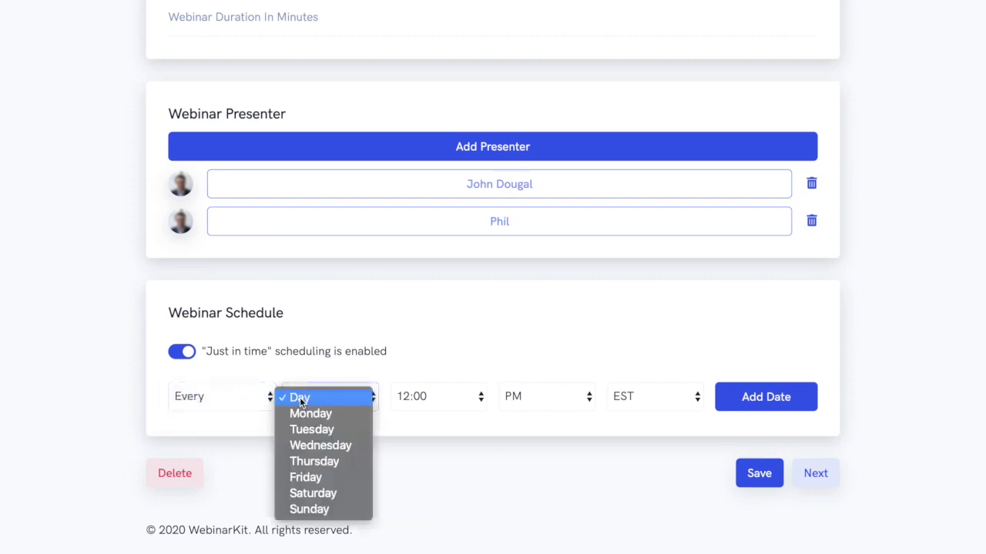
{"action": "left_click", "coordinate": [309, 431]}
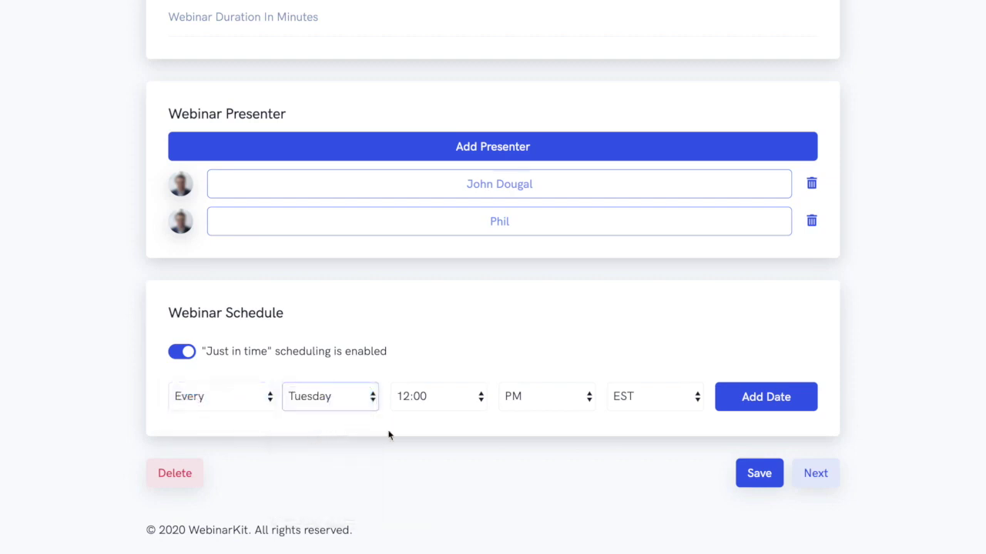
{"action": "left_click", "coordinate": [427, 402]}
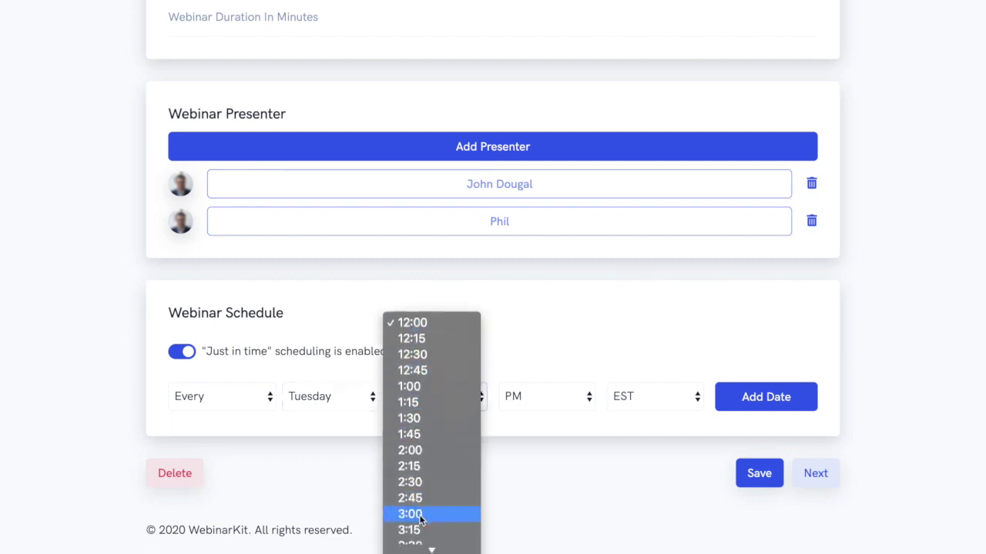
{"action": "left_click", "coordinate": [421, 515]}
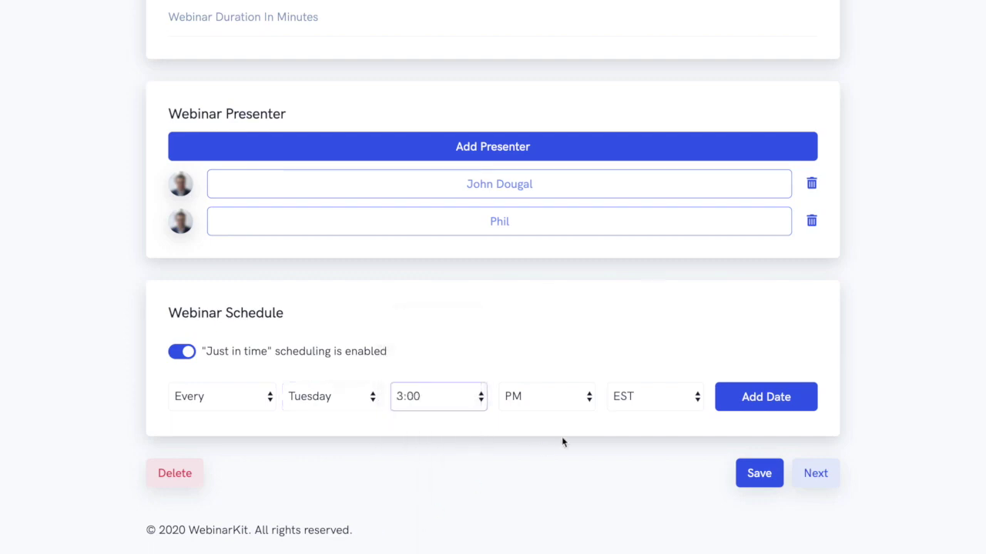
{"action": "left_click", "coordinate": [763, 399]}
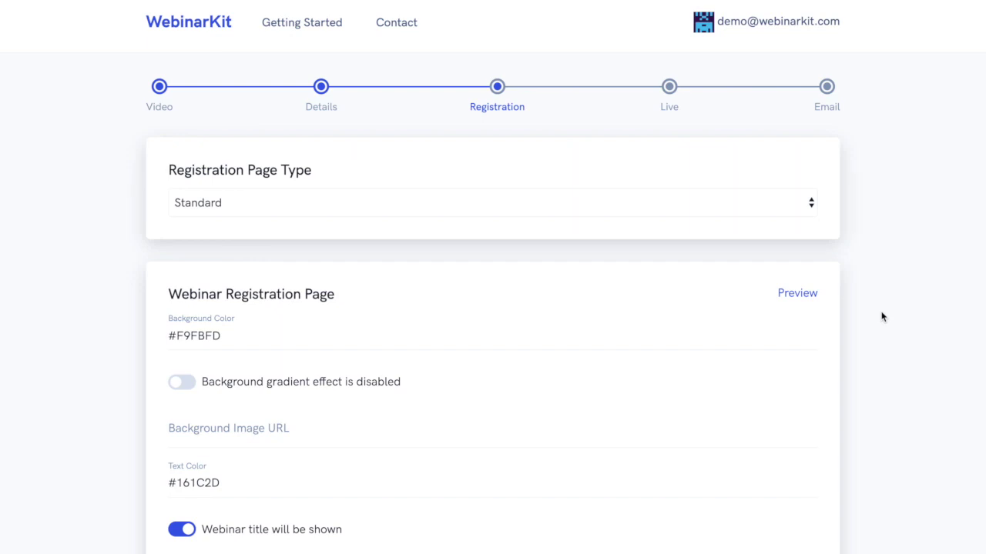
Step: Review the standard registration page's show/hide toggles
{"action": "scroll", "coordinate": [883, 316], "scroll_direction": "down", "scroll_amount": 2}
{"action": "scroll", "coordinate": [882, 317], "scroll_direction": "down", "scroll_amount": 1}
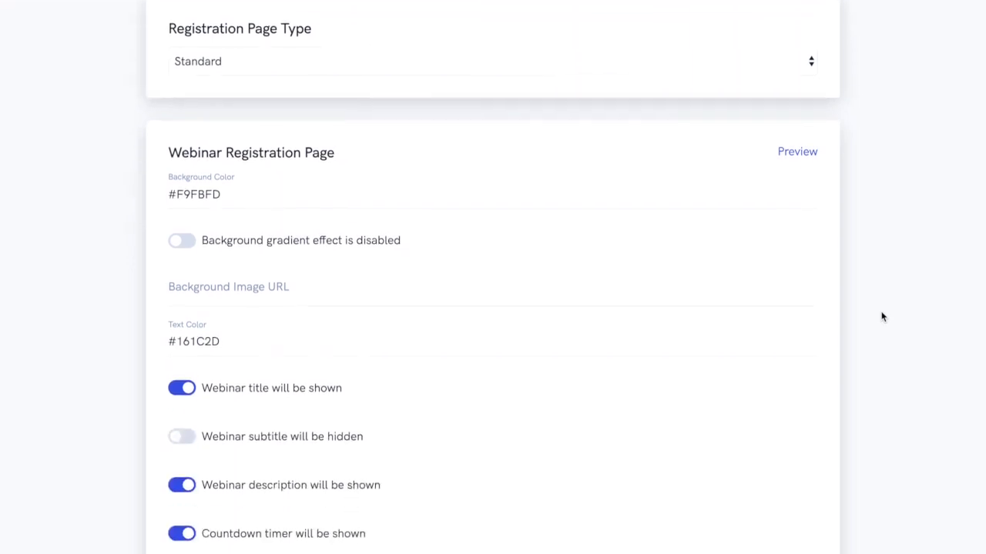
{"action": "scroll", "coordinate": [883, 316], "scroll_direction": "down", "scroll_amount": 3}
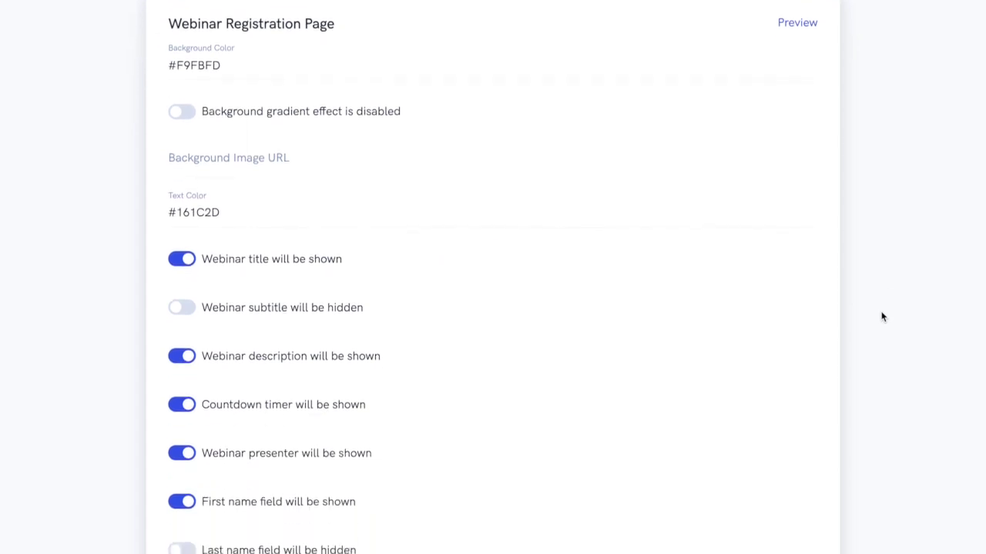
{"action": "scroll", "coordinate": [882, 317], "scroll_direction": "down", "scroll_amount": 1}
{"action": "scroll", "coordinate": [882, 317], "scroll_direction": "down", "scroll_amount": 1}
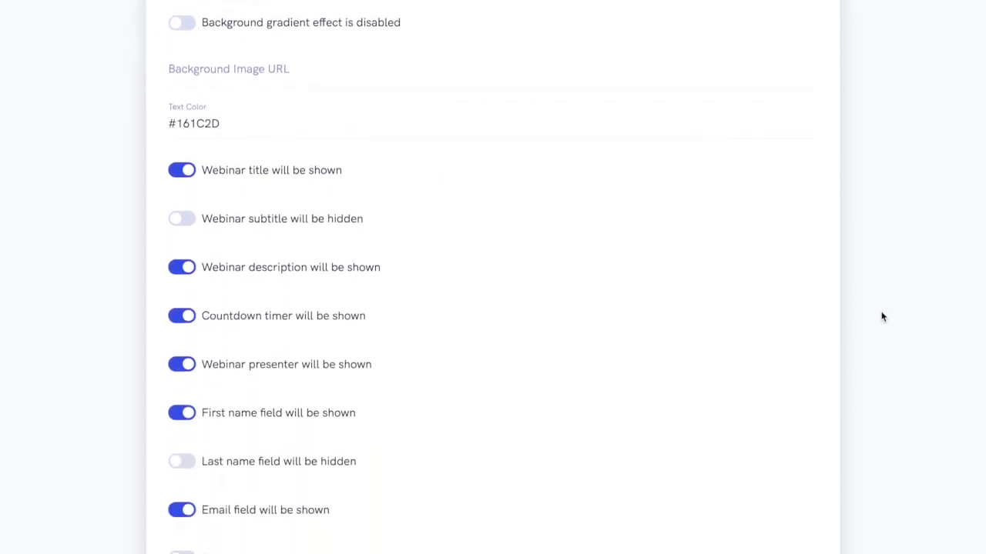
{"action": "scroll", "coordinate": [883, 316], "scroll_direction": "down", "scroll_amount": 1}
{"action": "scroll", "coordinate": [882, 317], "scroll_direction": "down", "scroll_amount": 1}
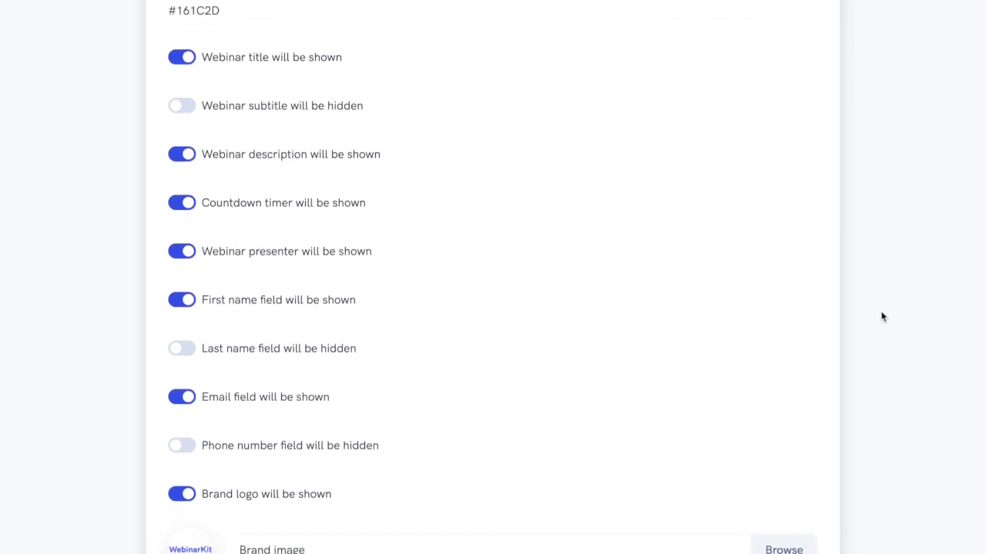
{"action": "scroll", "coordinate": [882, 316], "scroll_direction": "down", "scroll_amount": 1}
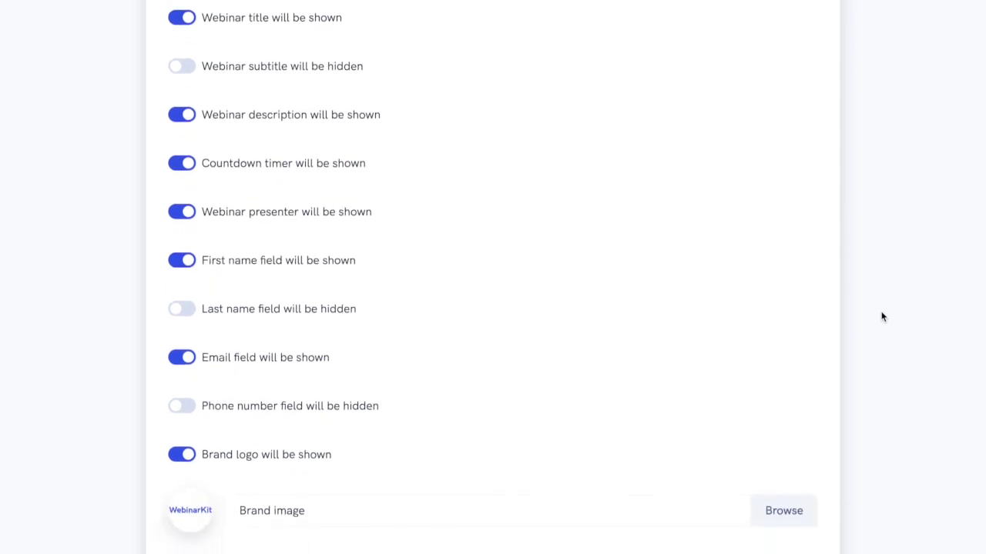
{"action": "scroll", "coordinate": [883, 317], "scroll_direction": "down", "scroll_amount": 2}
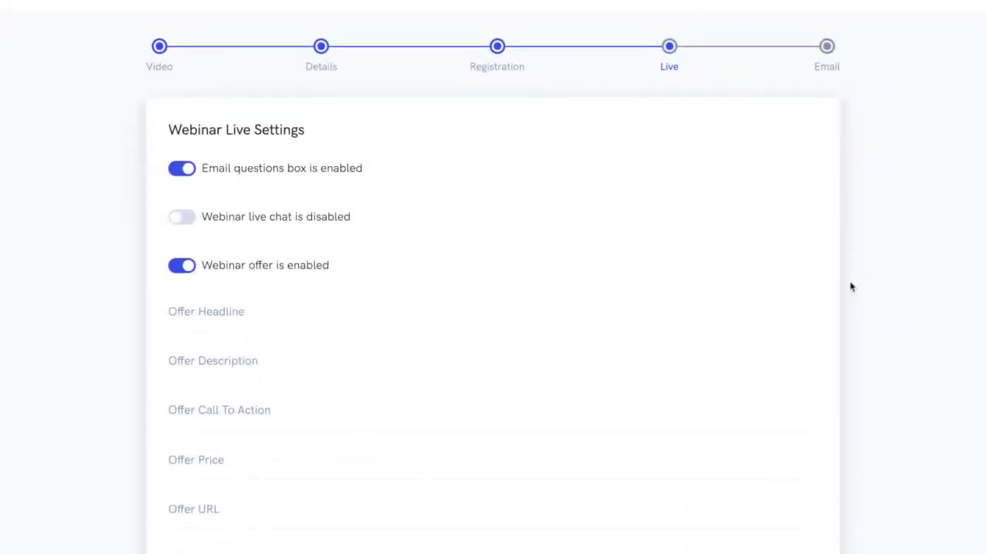
{"action": "scroll", "coordinate": [851, 287], "scroll_direction": "down", "scroll_amount": 1}
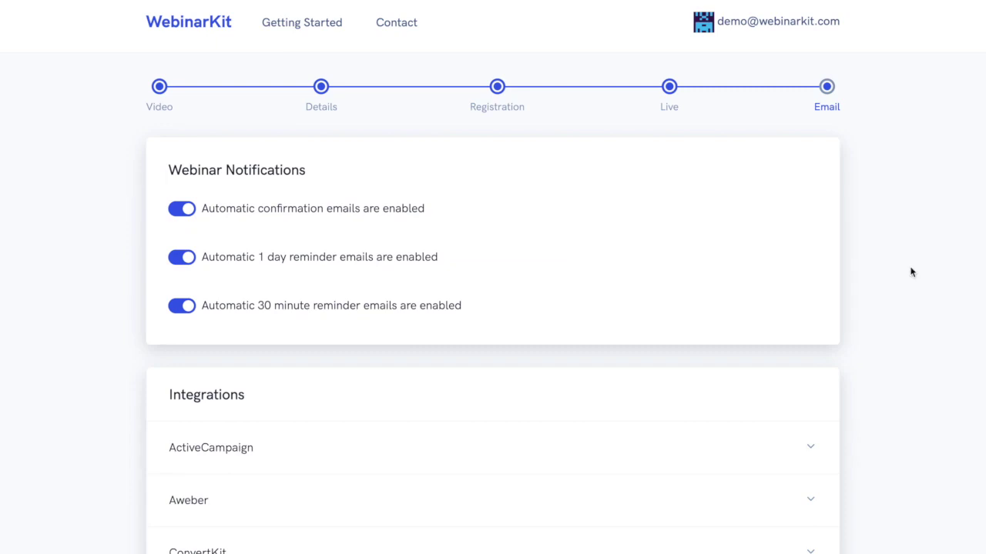
Step: Review the confirmation and reminder emails, then finish the wizard to save the webinar
{"action": "scroll", "coordinate": [911, 272], "scroll_direction": "down", "scroll_amount": 2}
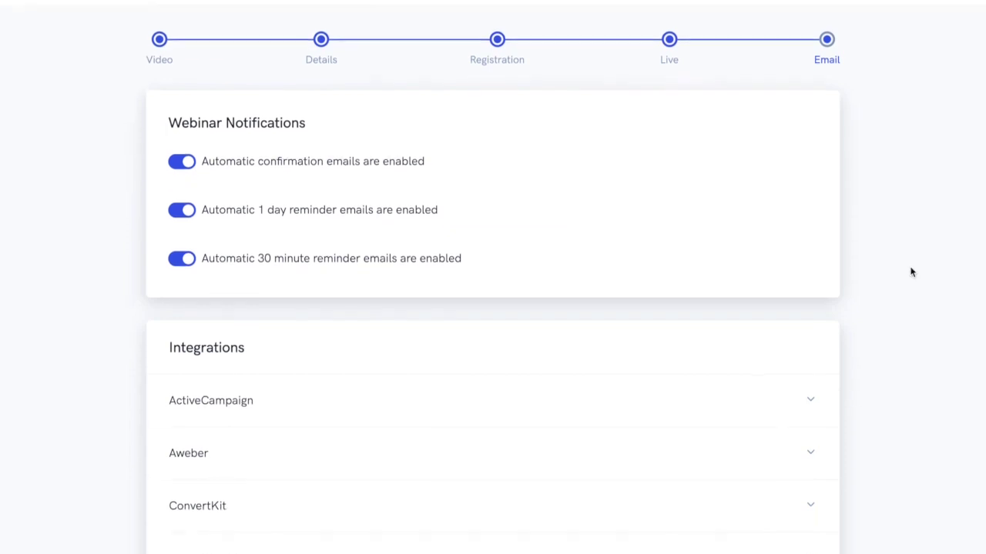
{"action": "scroll", "coordinate": [911, 272], "scroll_direction": "down", "scroll_amount": 1}
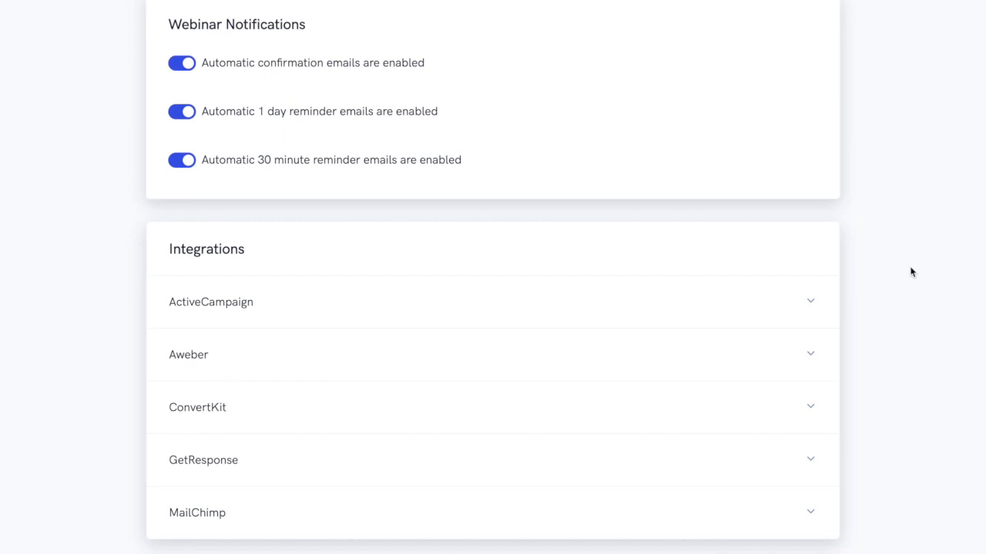
{"action": "scroll", "coordinate": [911, 272], "scroll_direction": "down", "scroll_amount": 2}
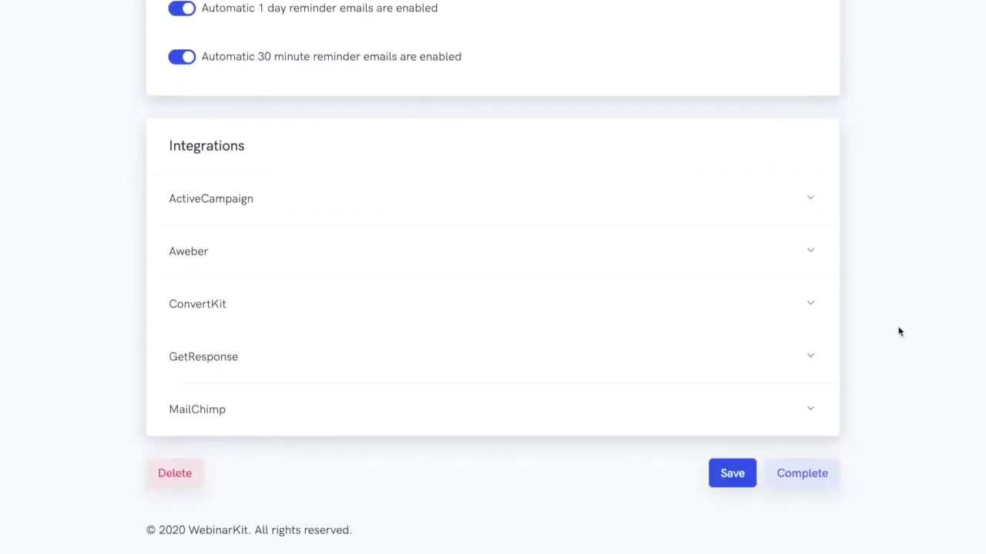
{"action": "left_click", "coordinate": [808, 475]}
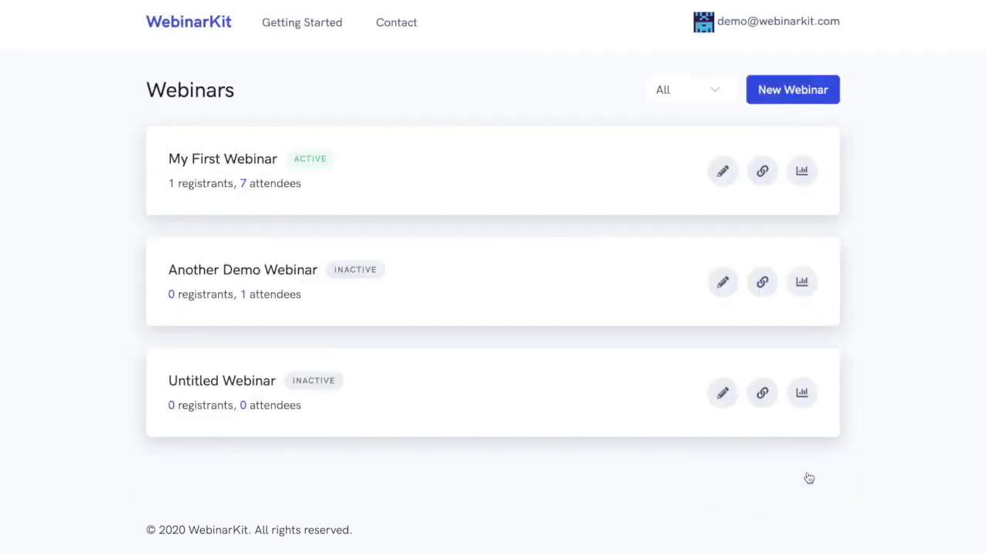